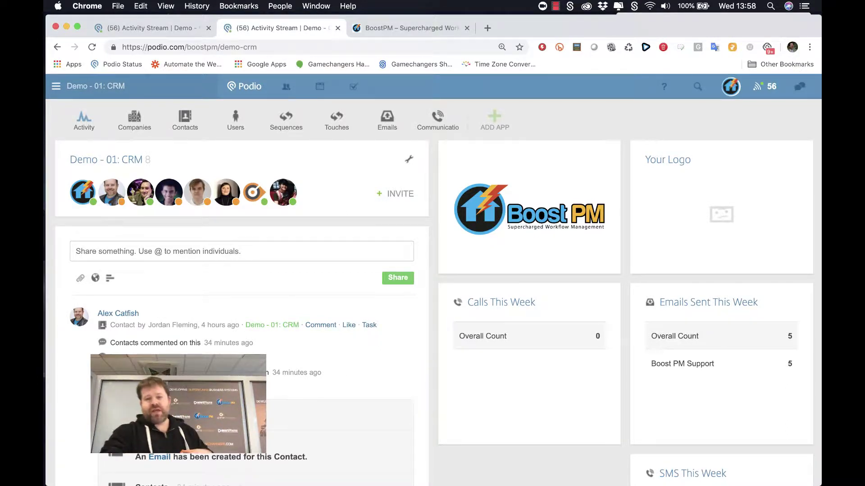
Step: Review the weekly calls, emails and SMS reports on the Demo - 01: CRM workspace dashboard
scroll(618, 398, down, 5)
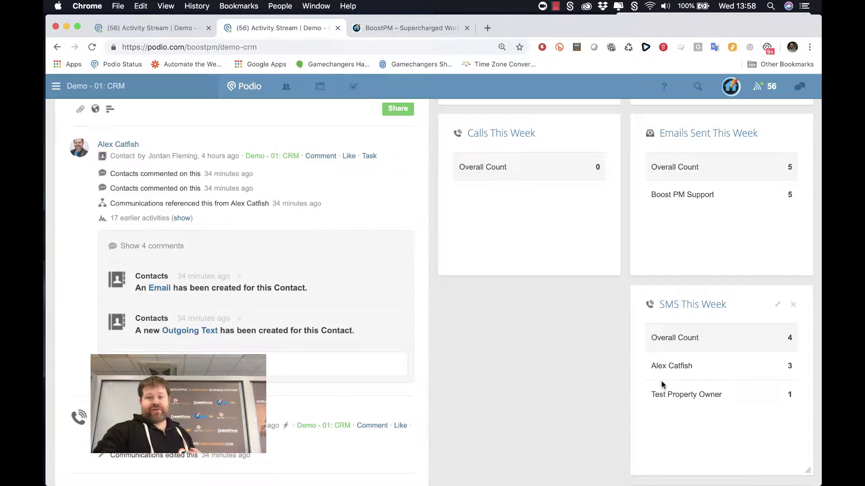
scroll(662, 384, up, 1)
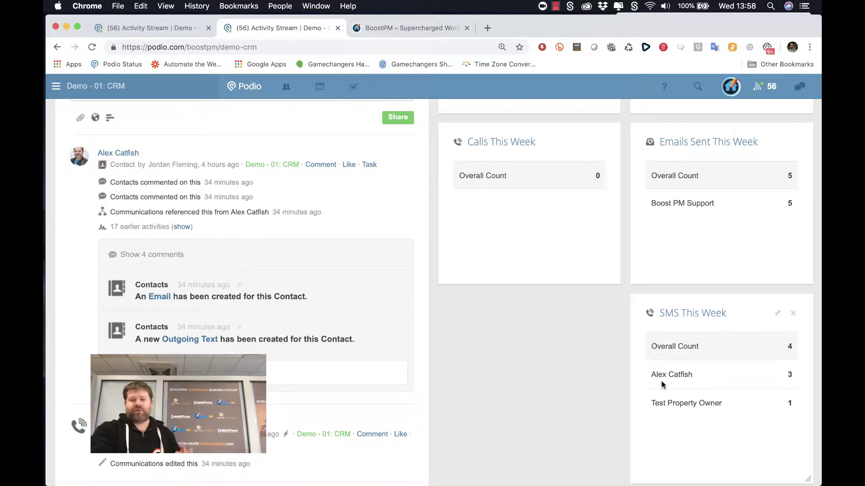
scroll(662, 384, up, 2)
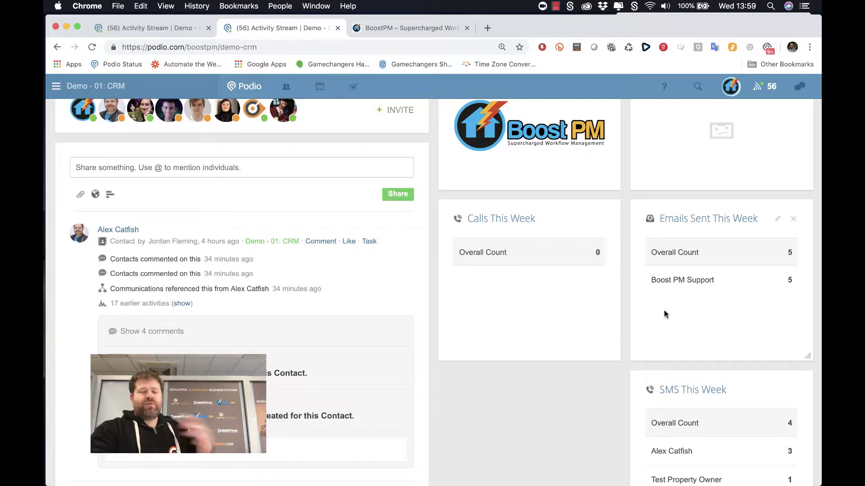
Step: Open the Late Payment Sequence template in the Demo - 04: Configuration workspace and examine its settings and related touch templates
click(173, 33)
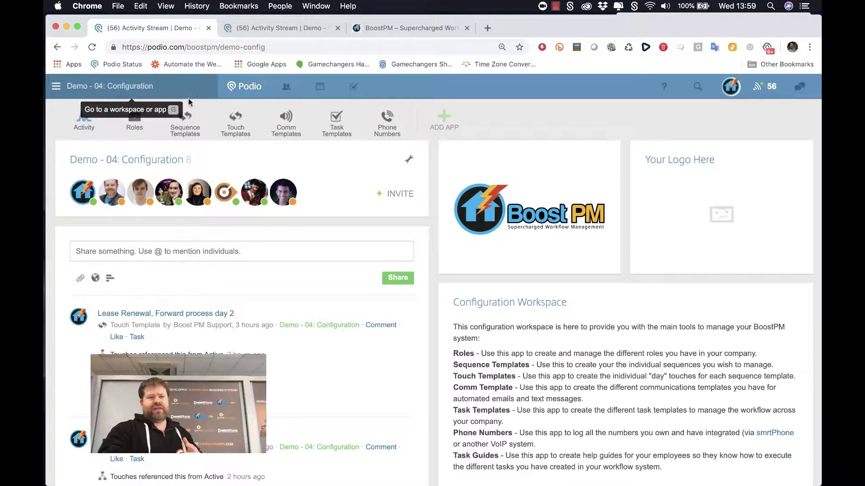
click(188, 127)
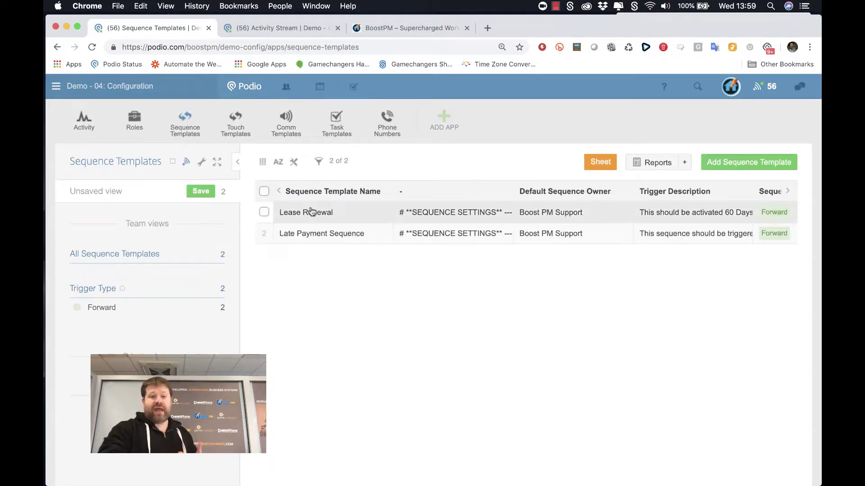
click(317, 234)
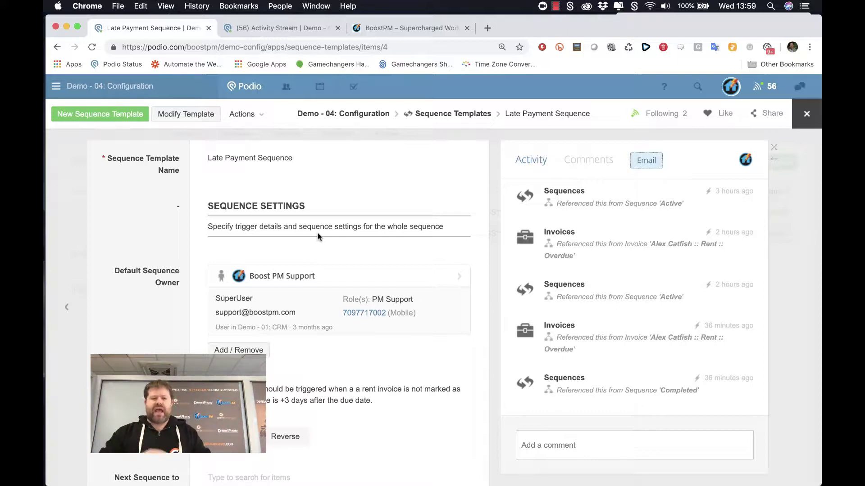
scroll(318, 236, down, 6)
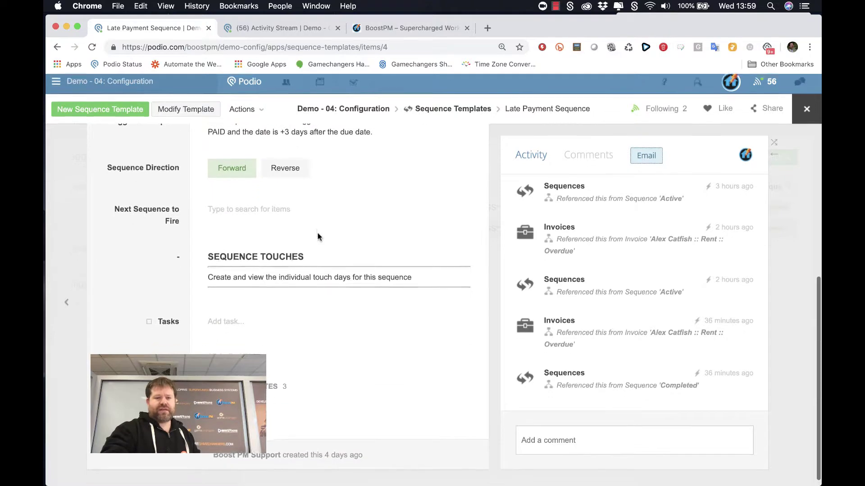
scroll(316, 235, down, 6)
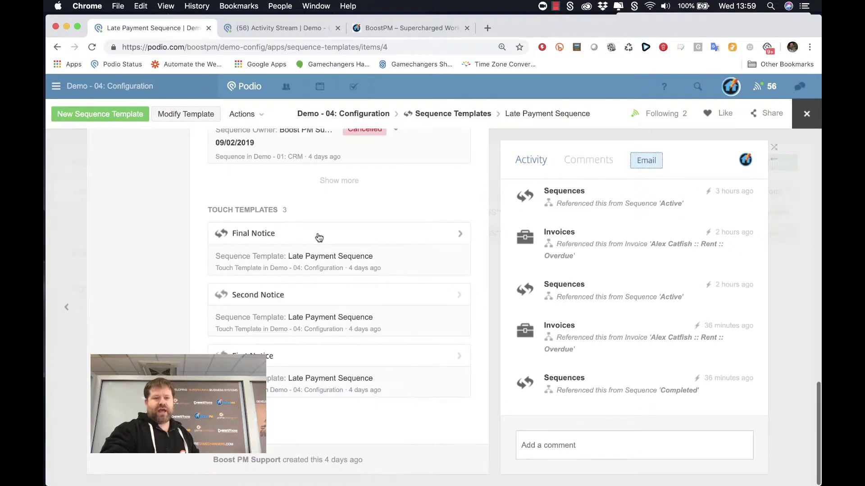
Step: Open the First Notice touch template and examine its forward days and communication templates
click(270, 368)
scroll(172, 347, down, 4)
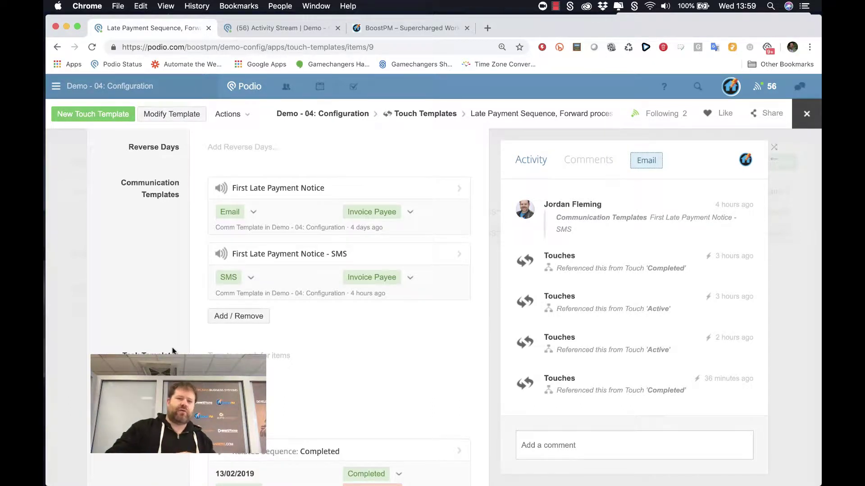
scroll(173, 350, down, 1)
scroll(172, 348, up, 2)
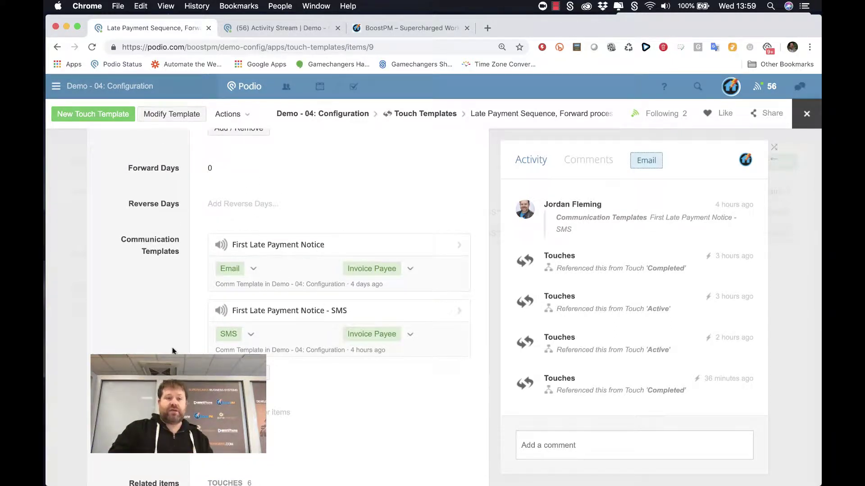
Step: Examine the recipients and message body of the First Late Payment Notice email template and its SMS counterpart
click(273, 256)
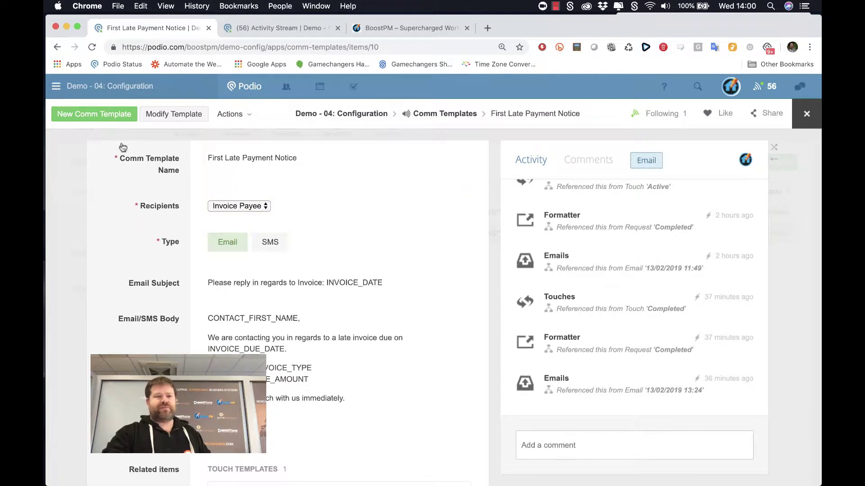
click(56, 47)
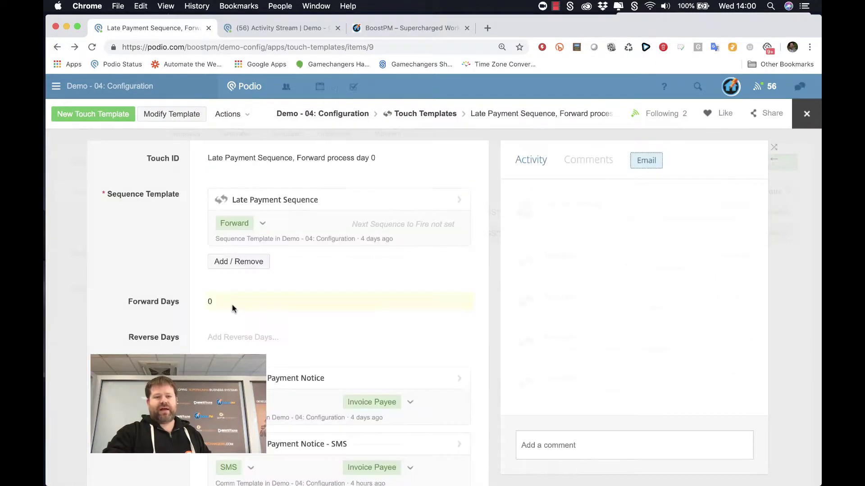
scroll(232, 304, down, 4)
click(282, 276)
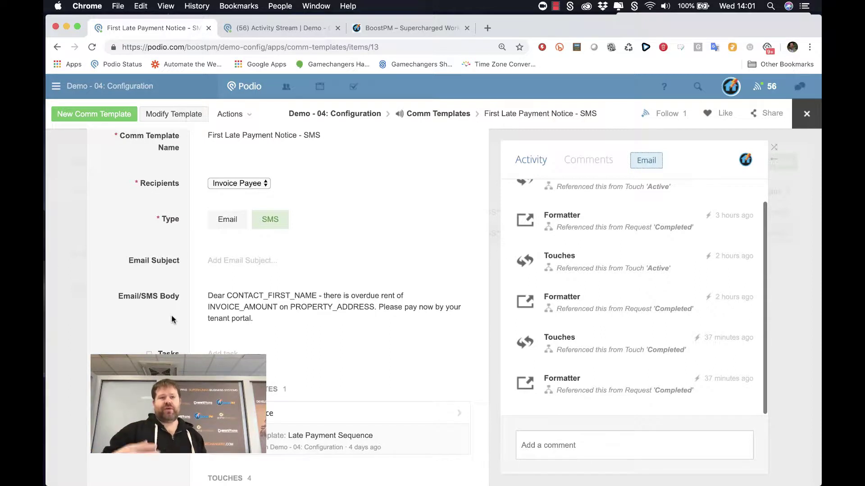
scroll(129, 228, up, 2)
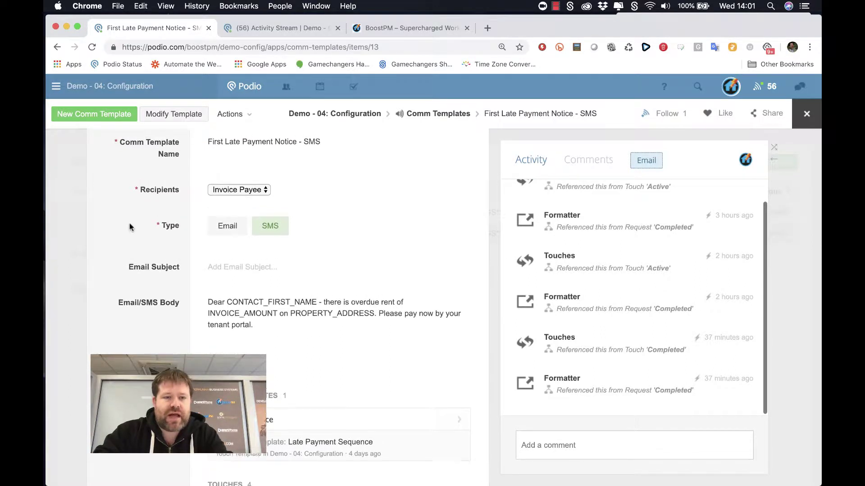
Step: Open the first rent invoice in the Demo - 03: Finances workspace and set its status to Due
click(154, 85)
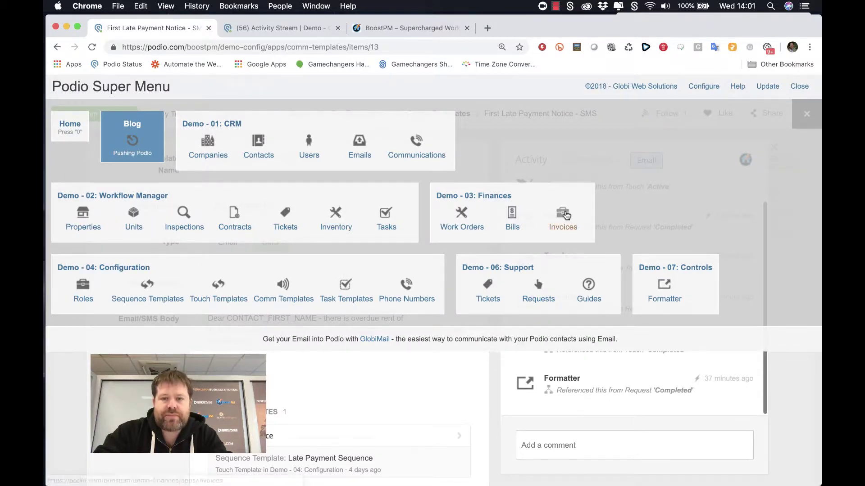
click(564, 215)
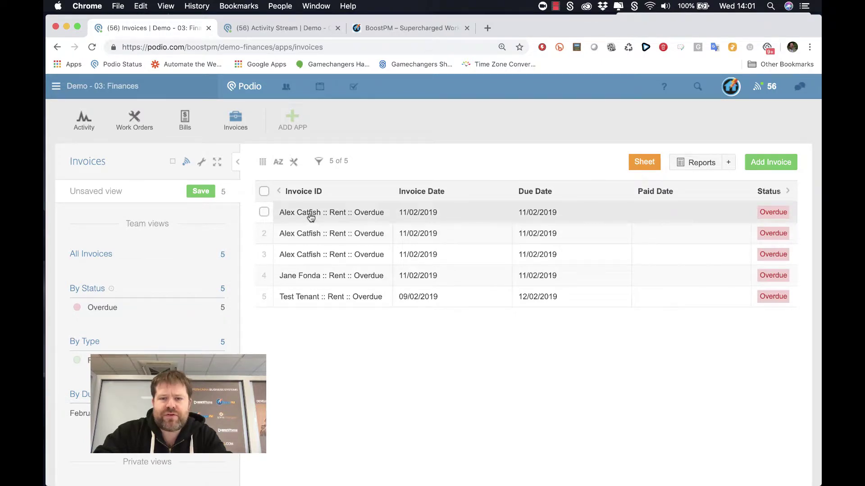
click(311, 216)
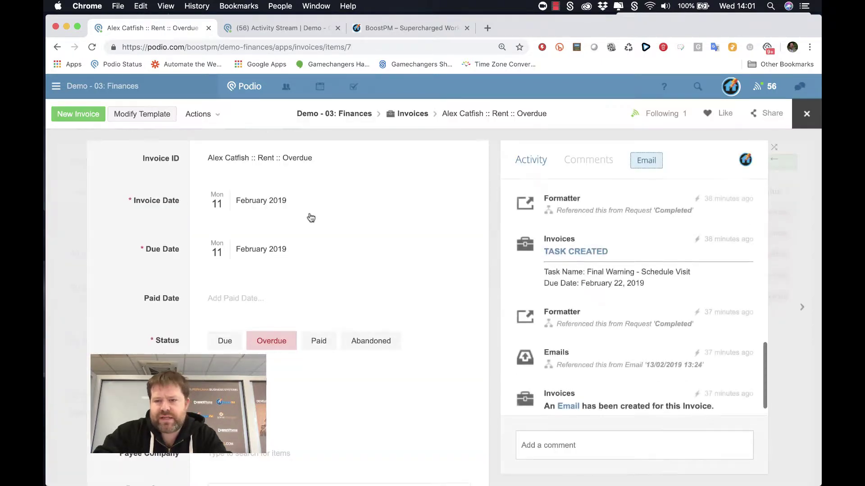
click(224, 341)
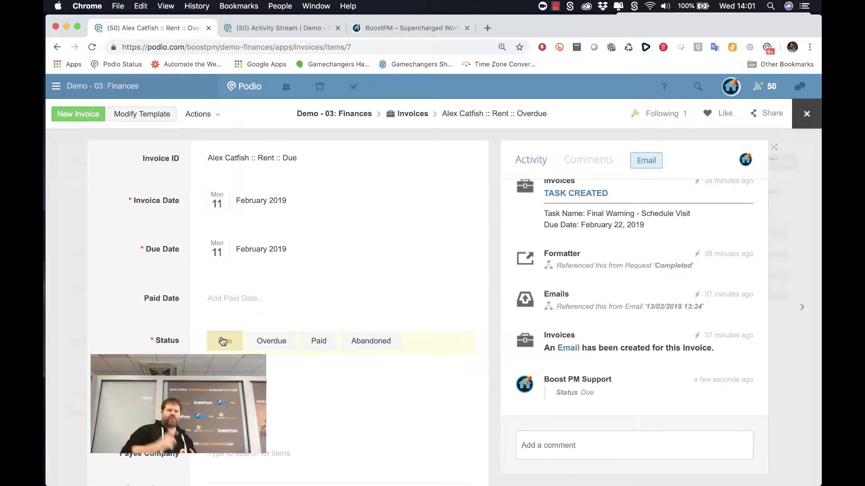
Step: Set the invoice's amount to 12,000 and check its payee contact, related property and unit
scroll(223, 341, down, 5)
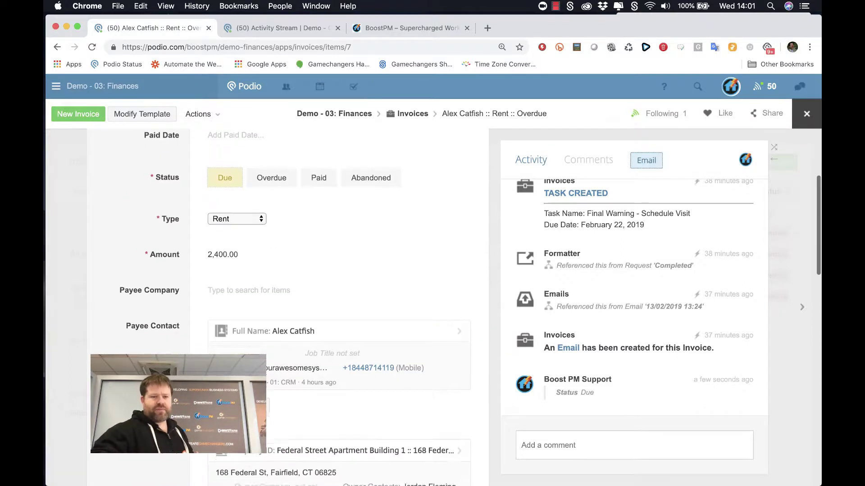
scroll(202, 252, down, 2)
scroll(218, 332, down, 2)
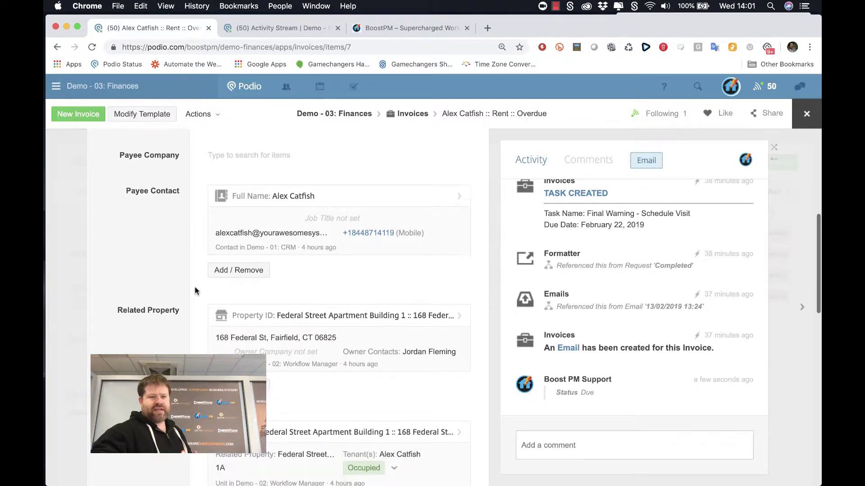
scroll(218, 329, down, 3)
scroll(218, 328, up, 9)
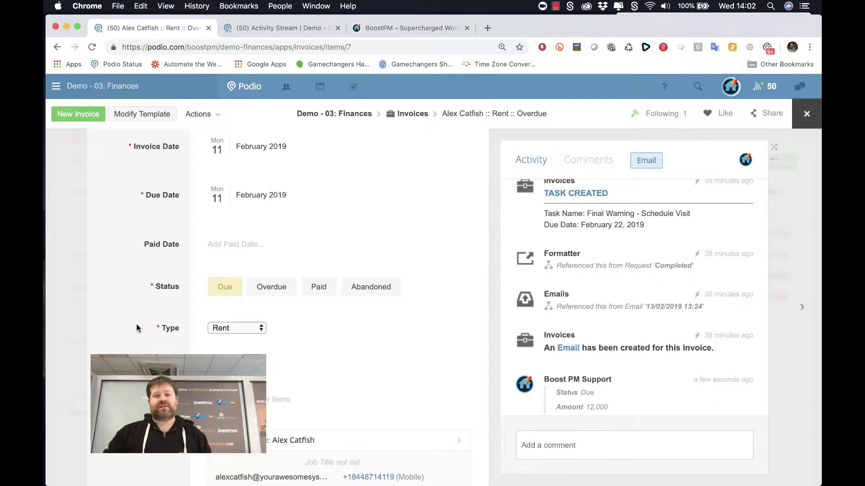
Step: Set the invoice's status to Overdue to trigger the late payment sequence, and check its activity feed
click(270, 288)
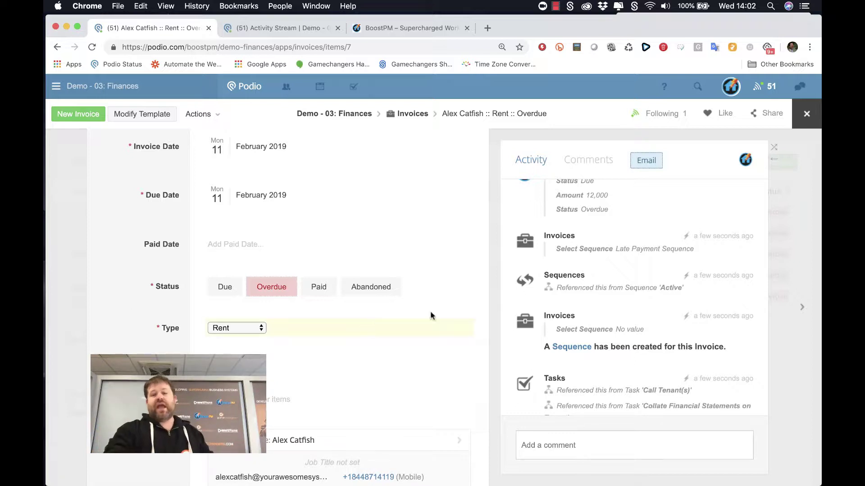
scroll(564, 313, down, 3)
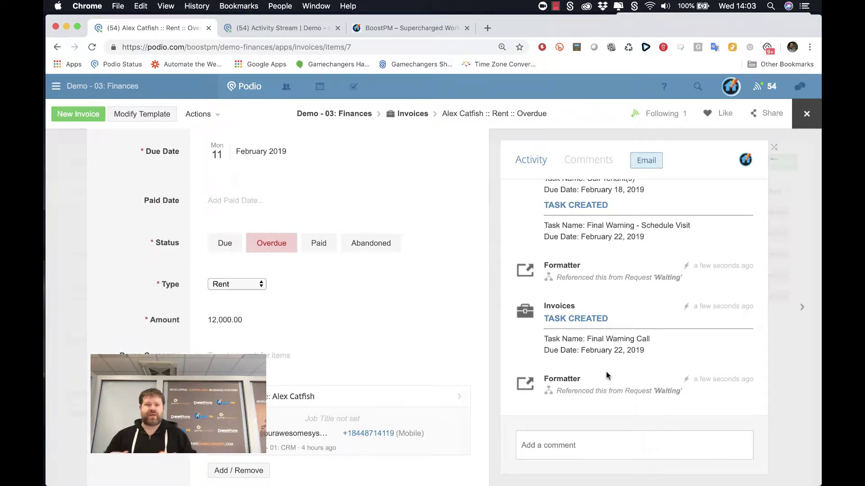
Step: Return to the CRM workspace dashboard, load the new activity posts and check the weekly email and SMS reports
click(297, 29)
scroll(306, 170, up, 2)
scroll(306, 171, down, 2)
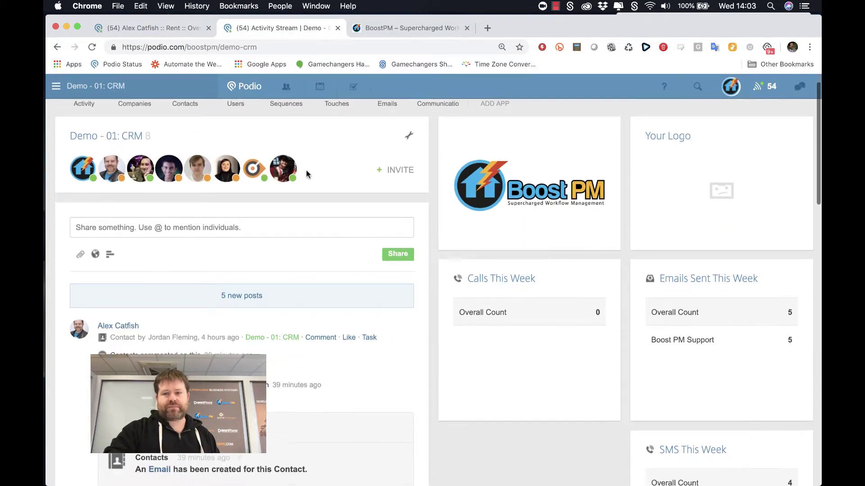
scroll(306, 171, down, 1)
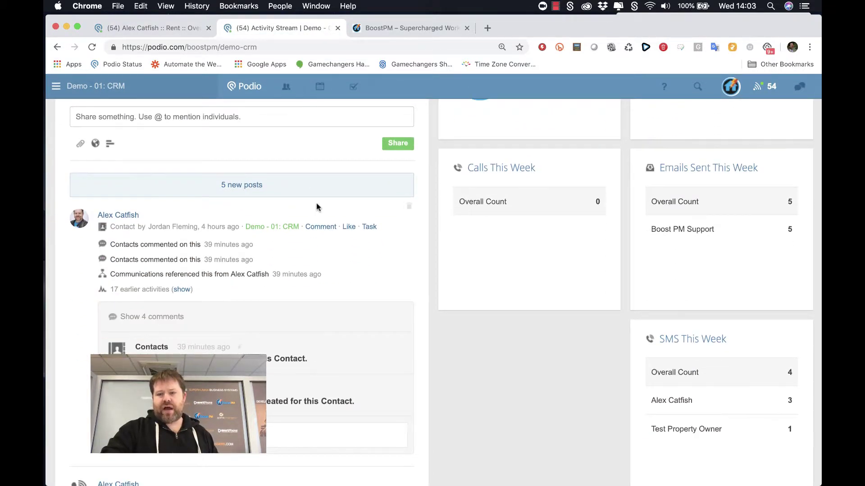
scroll(318, 208, up, 1)
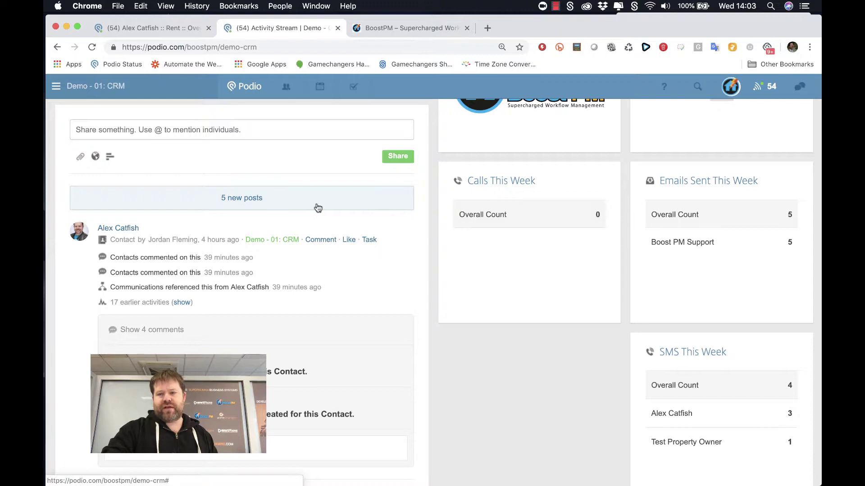
click(318, 208)
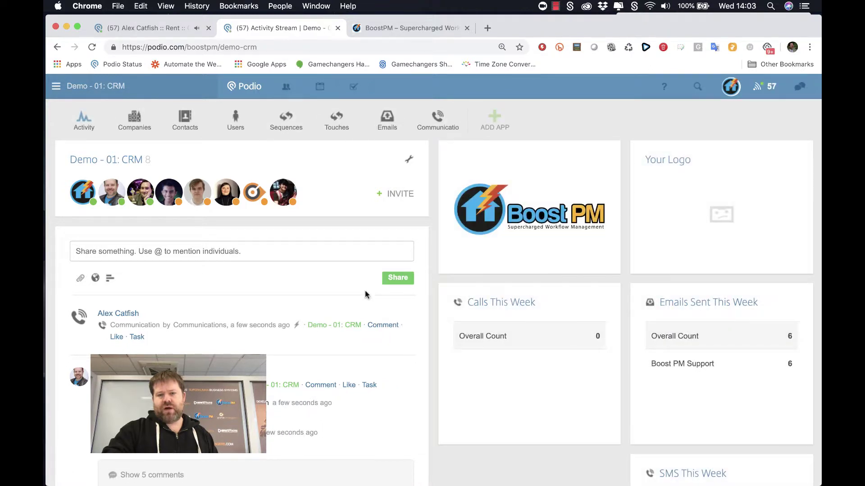
scroll(366, 294, down, 3)
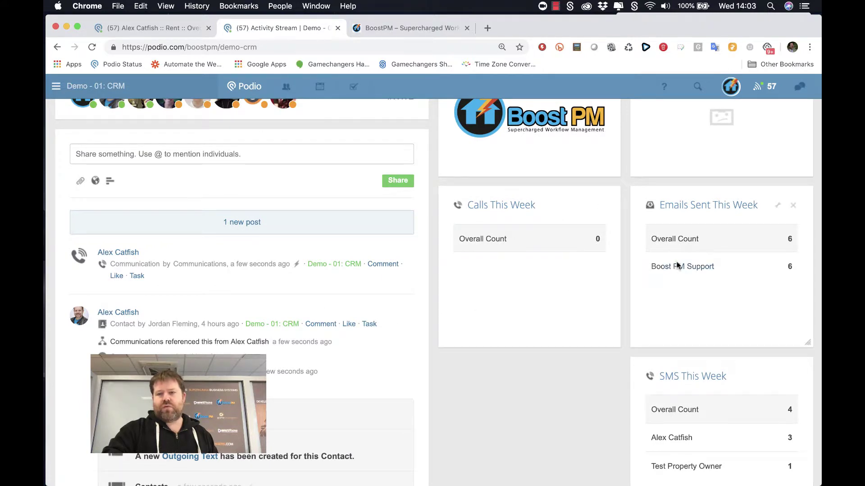
scroll(623, 269, up, 3)
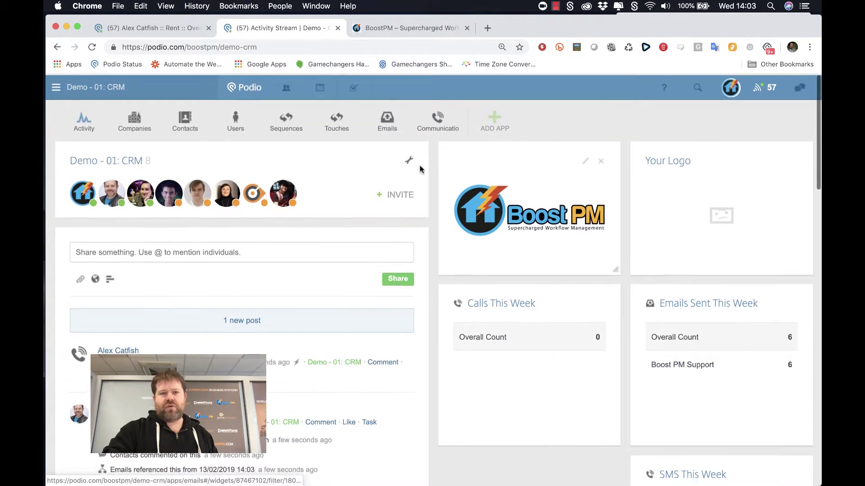
Step: Open the newest record in the CRM Emails app and examine its sender, recipient, subject and body
click(390, 120)
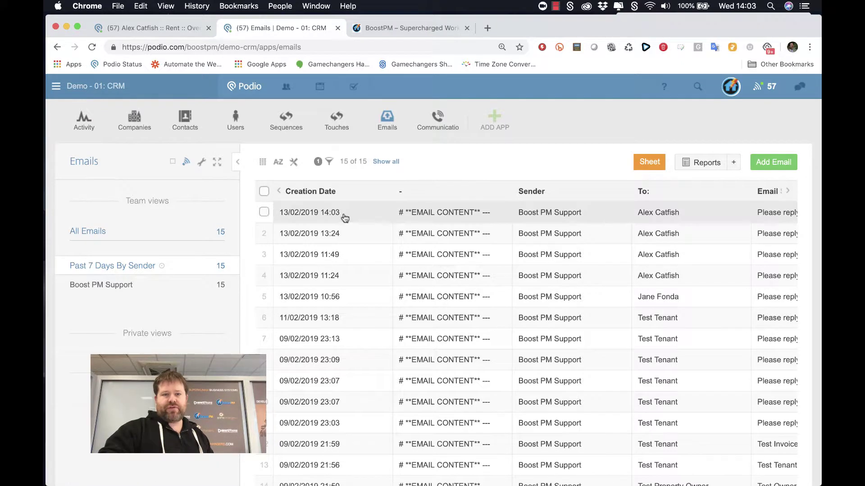
click(360, 213)
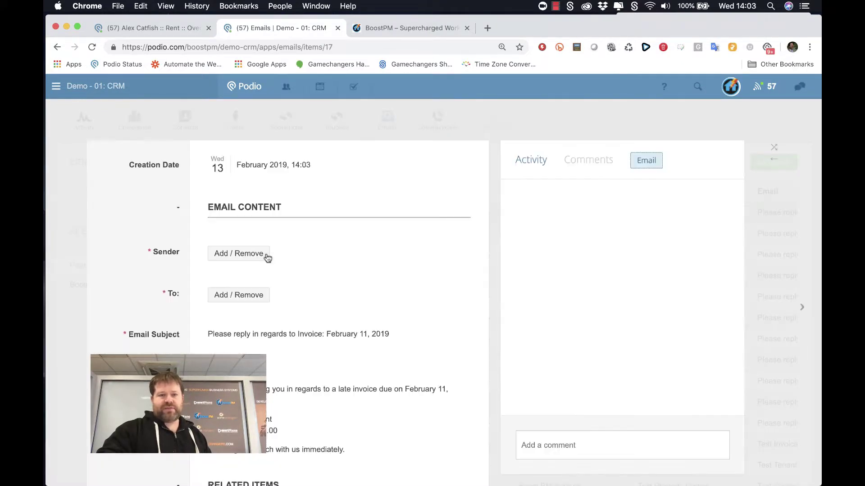
scroll(180, 288, down, 1)
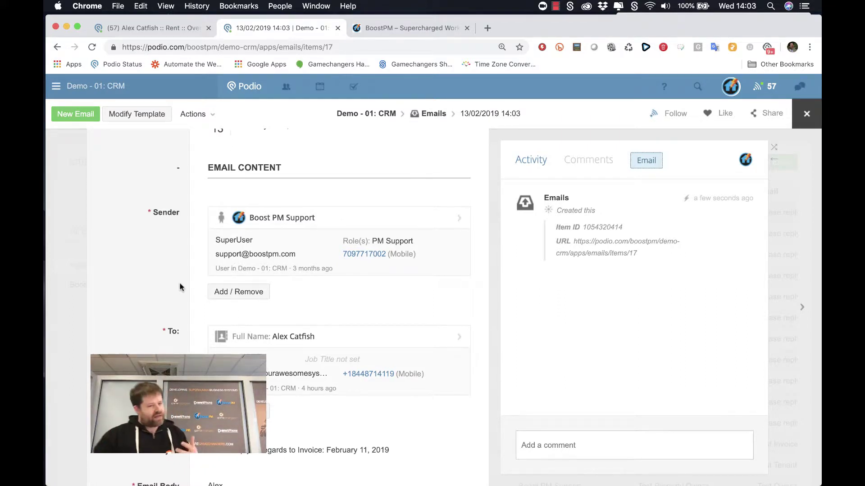
scroll(178, 293, down, 3)
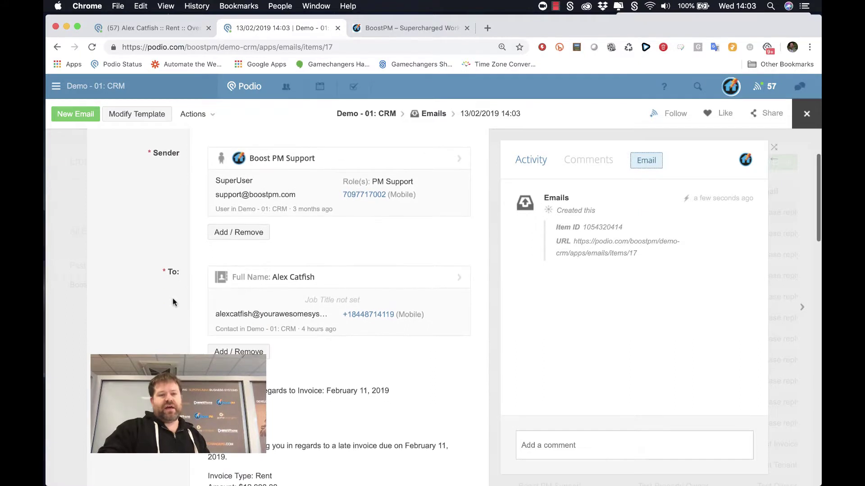
scroll(184, 307, down, 1)
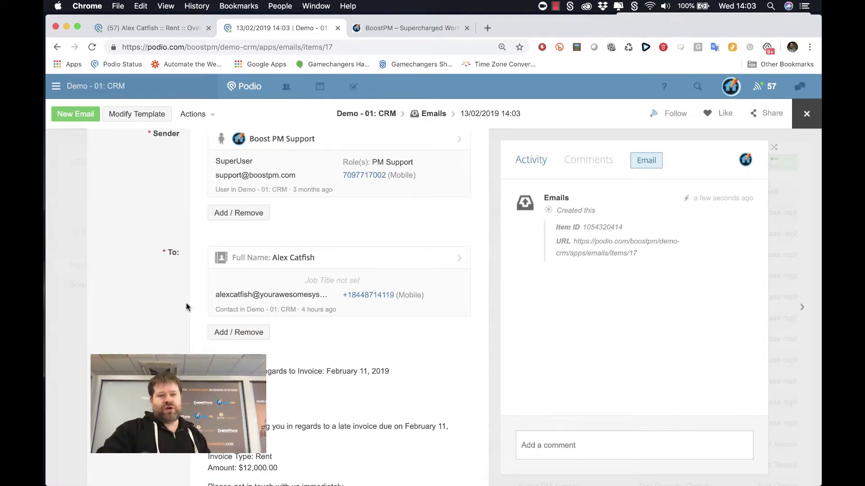
scroll(187, 306, down, 1)
scroll(186, 306, down, 4)
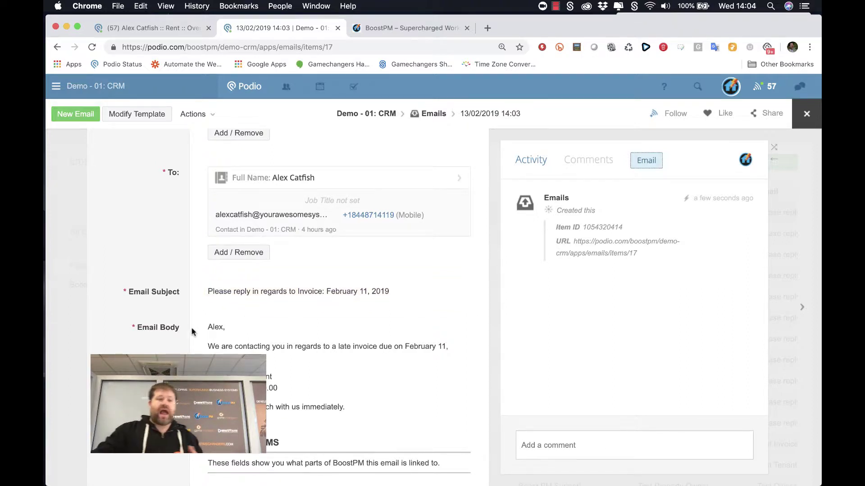
Step: Read the late invoice email's body, check its related sequence, touch, property, unit and invoice, and close the record
scroll(194, 329, down, 3)
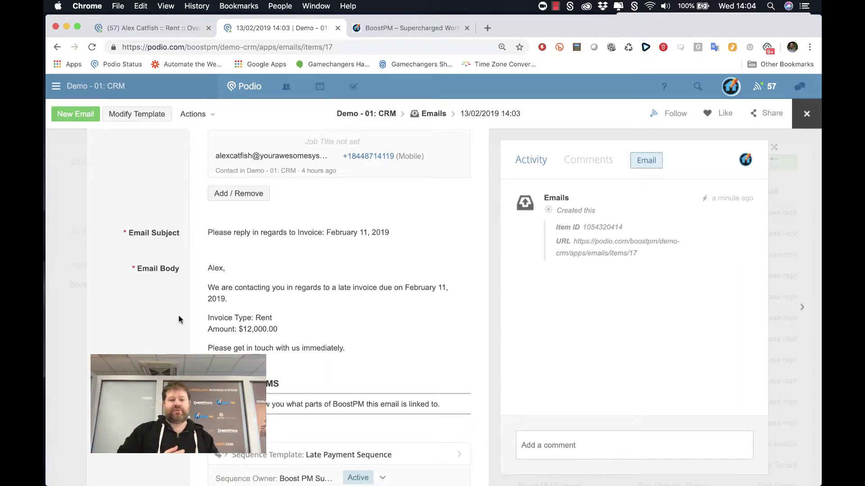
scroll(179, 318, down, 1)
scroll(178, 315, down, 10)
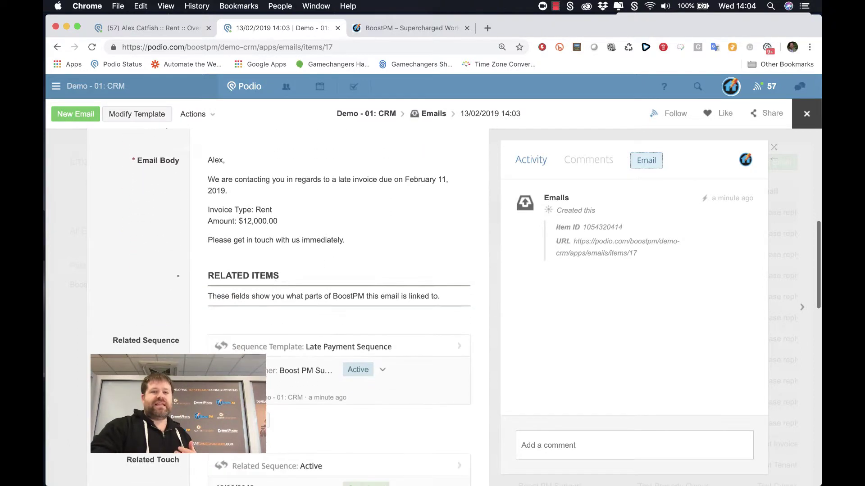
scroll(198, 232, down, 5)
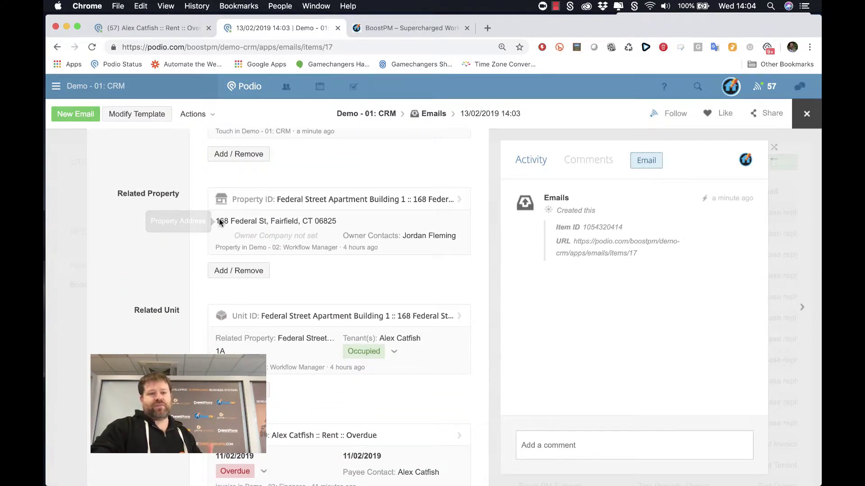
scroll(158, 349, up, 15)
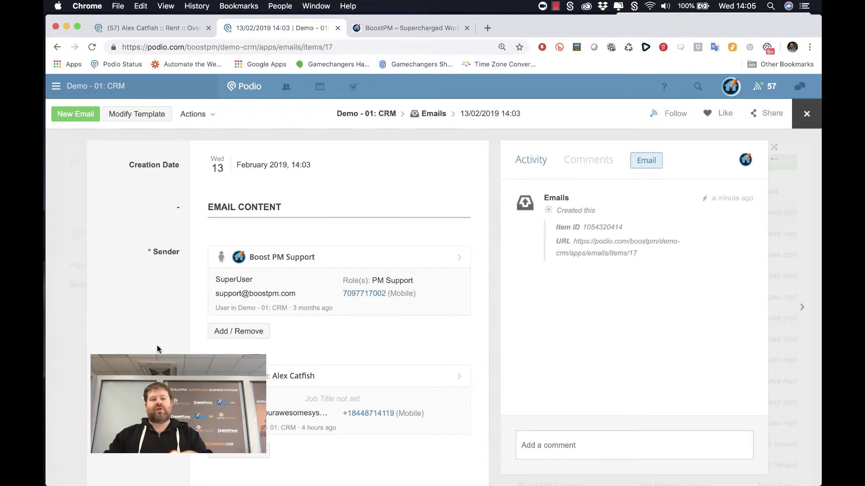
click(74, 239)
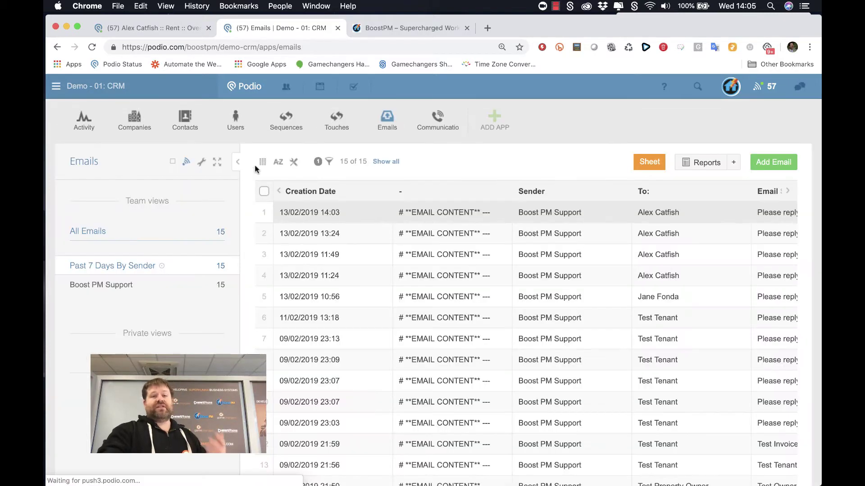
Step: Open the newest record in the Communications app and examine its type, contact number and text message
click(441, 123)
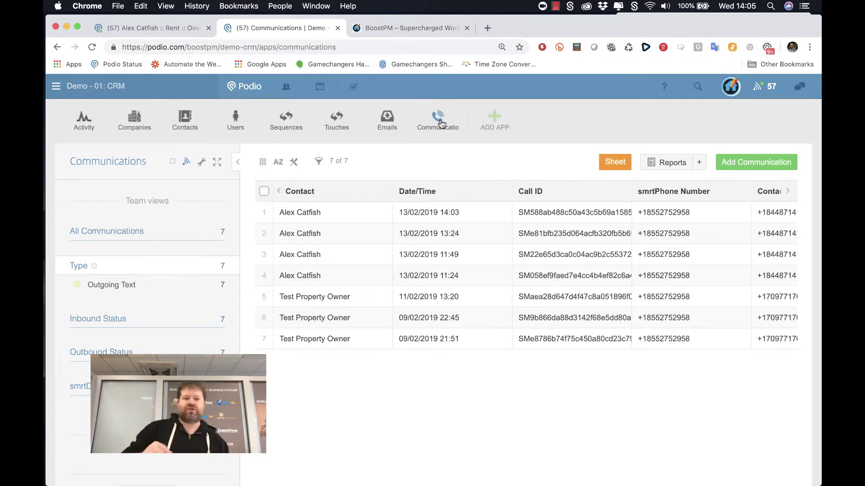
click(332, 218)
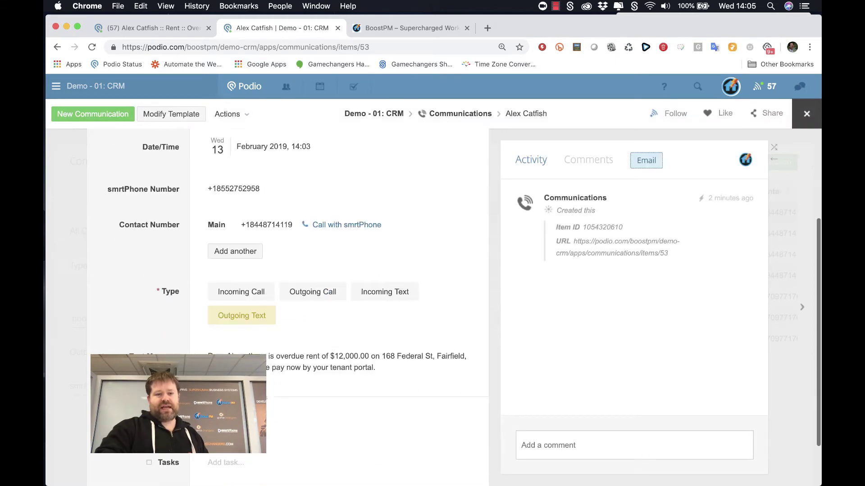
scroll(288, 293, down, 1)
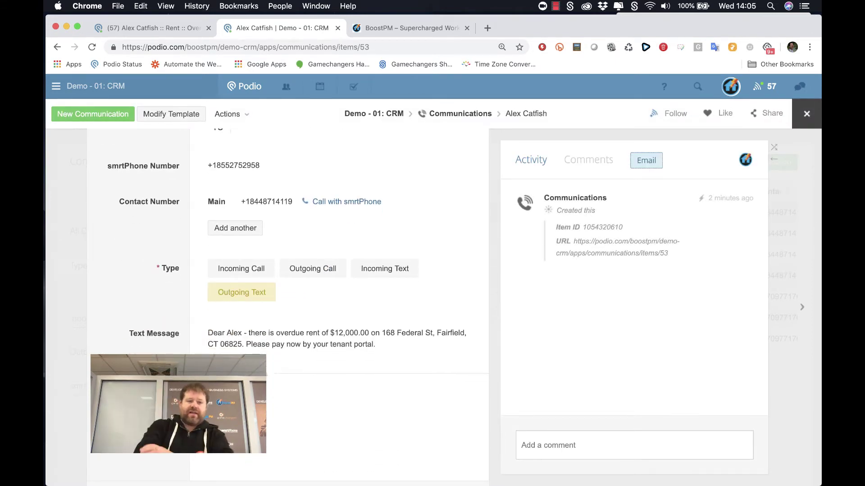